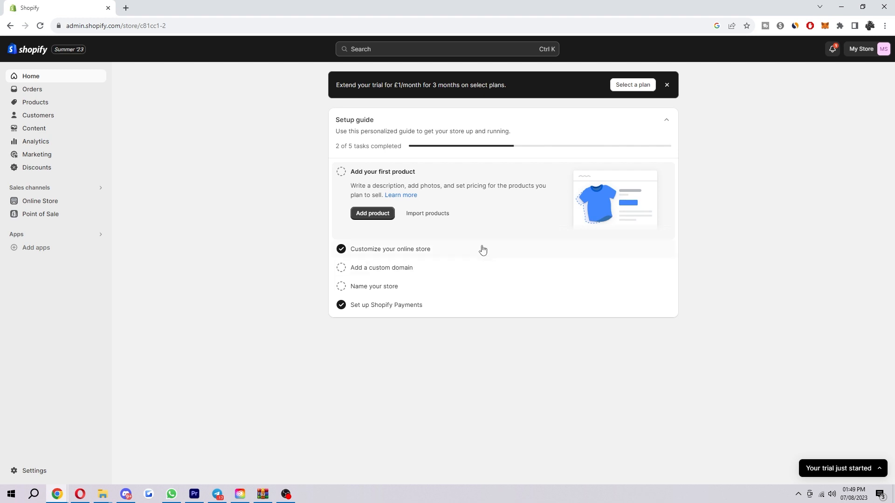
Open the general shipping rates profile in the shipping and delivery settings and go to its United Kingdom zone
click(55, 472)
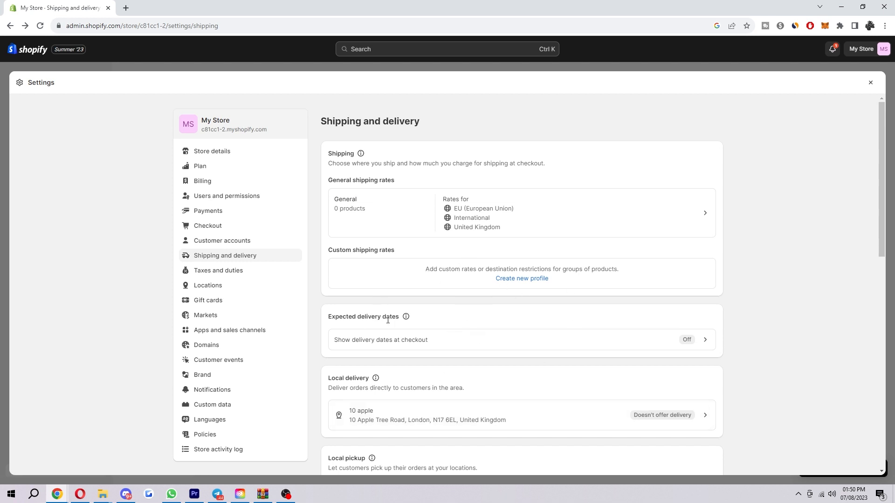
scroll(389, 321, down, 3)
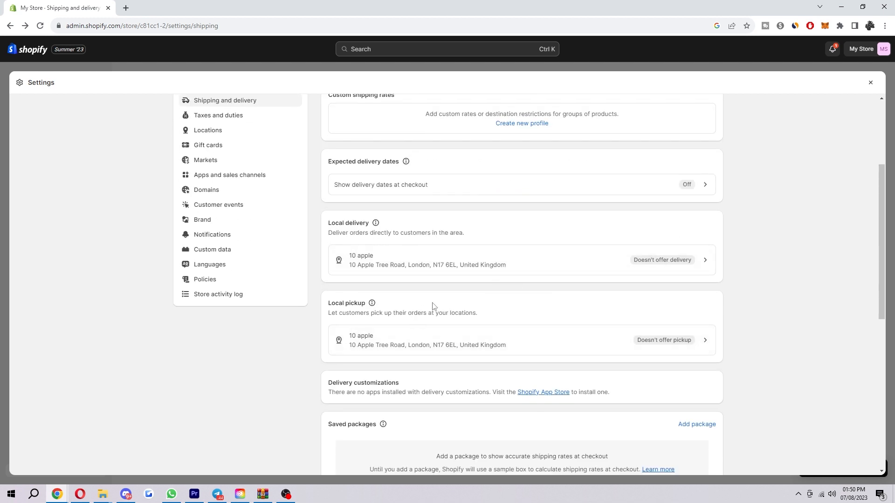
scroll(423, 310, down, 6)
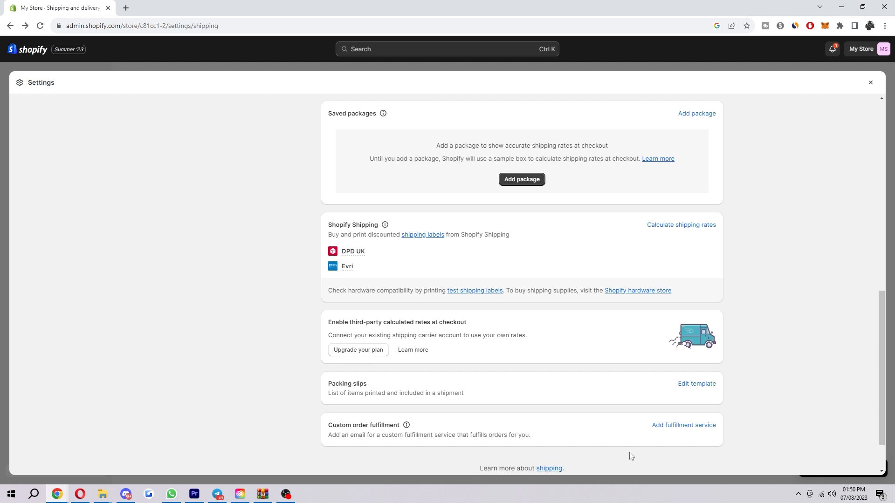
scroll(625, 319, up, 10)
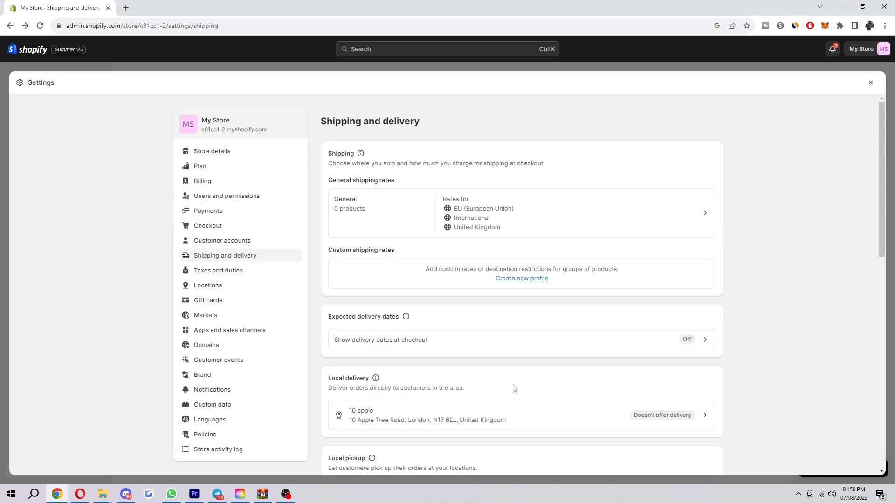
drag(327, 179, 411, 185)
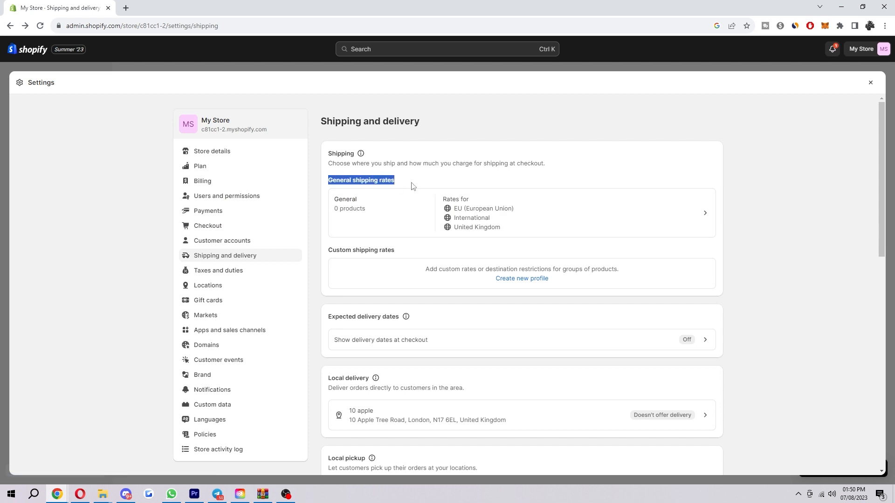
click(692, 220)
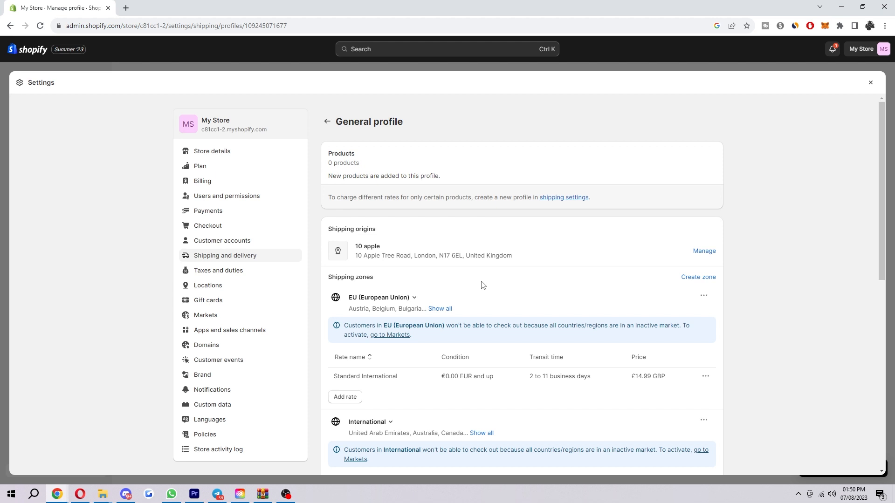
scroll(481, 285, down, 3)
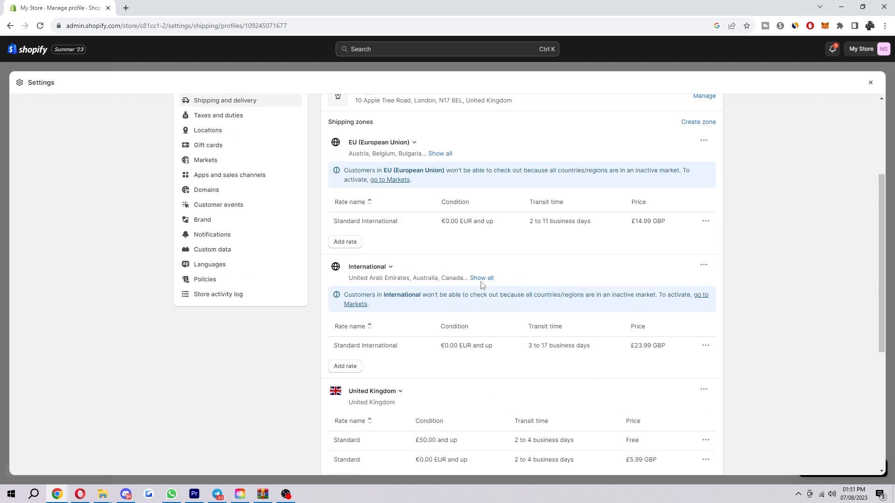
scroll(475, 292, up, 2)
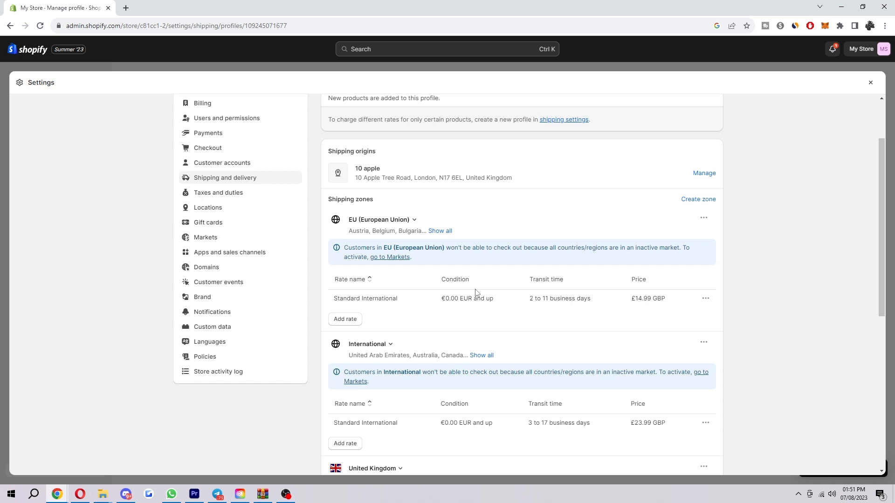
scroll(473, 293, down, 5)
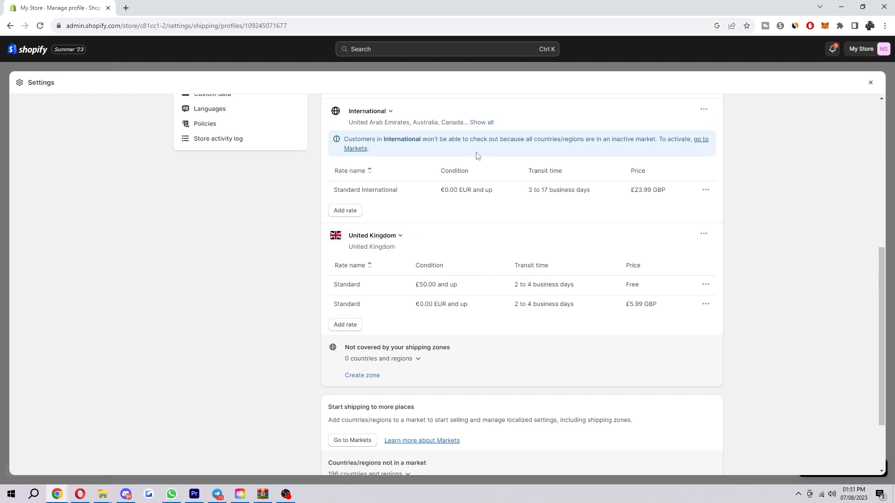
click(335, 325)
click(433, 252)
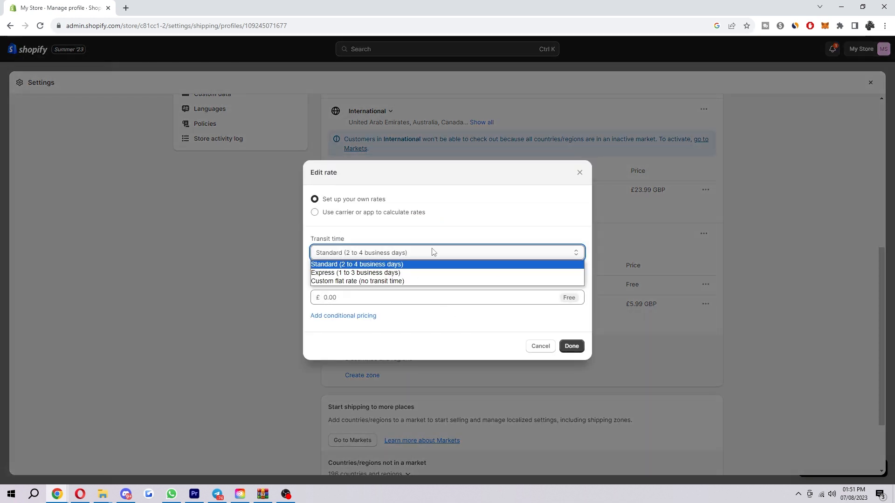
click(433, 252)
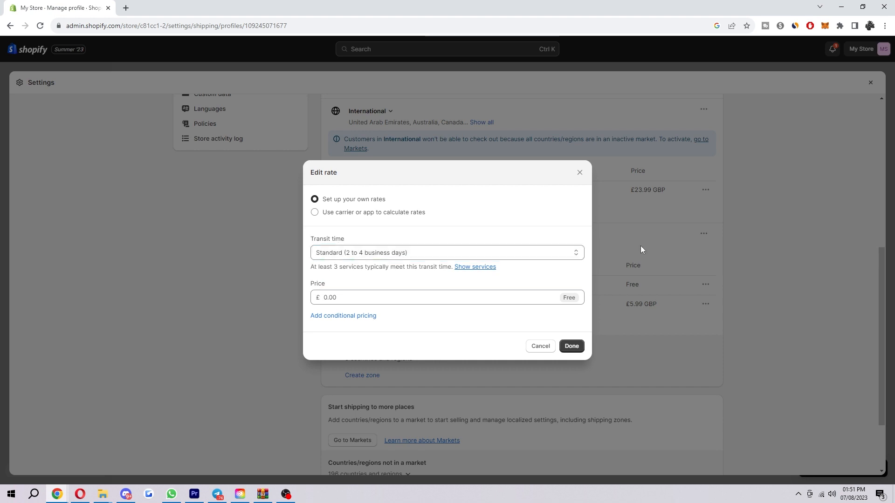
click(541, 346)
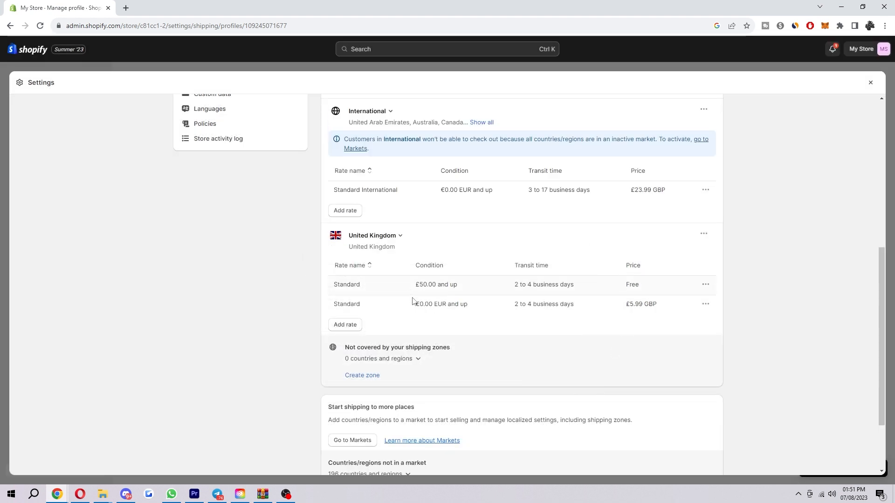
Open the United Kingdom zone's free standard rate for editing and keep its transit time at Standard (2 to 4 business days)
drag(333, 290, 369, 284)
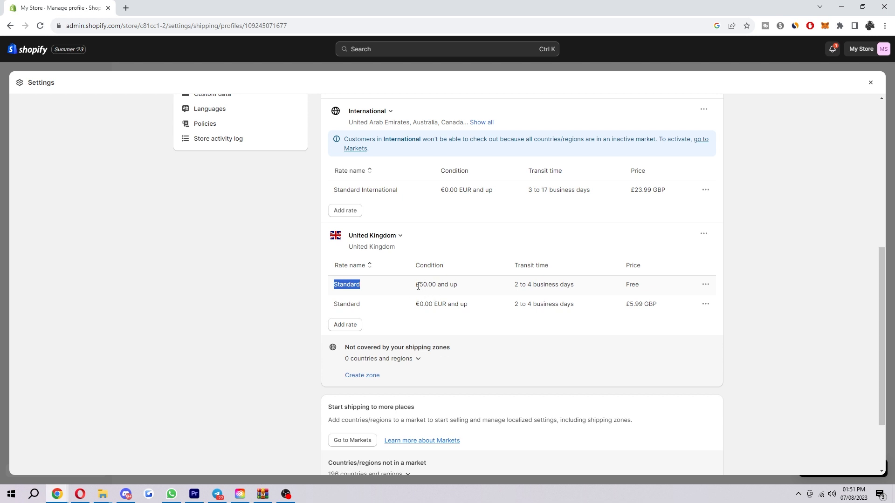
drag(415, 286, 460, 280)
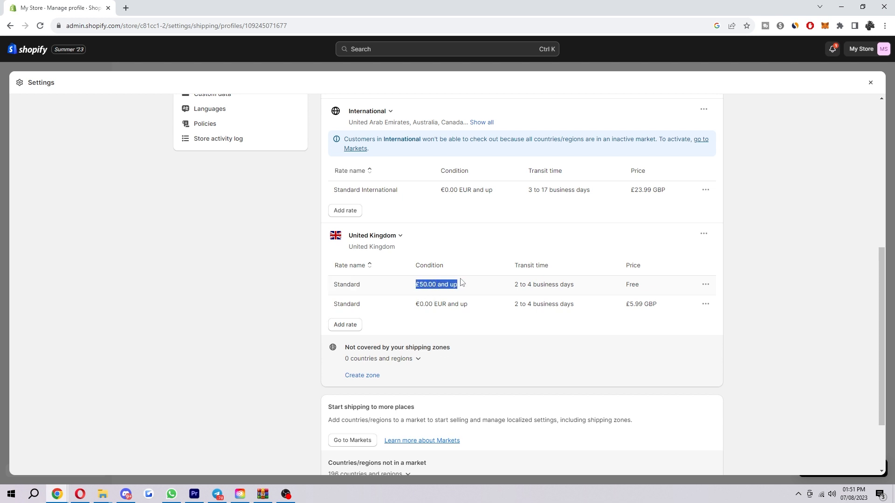
click(574, 283)
drag(624, 286, 655, 287)
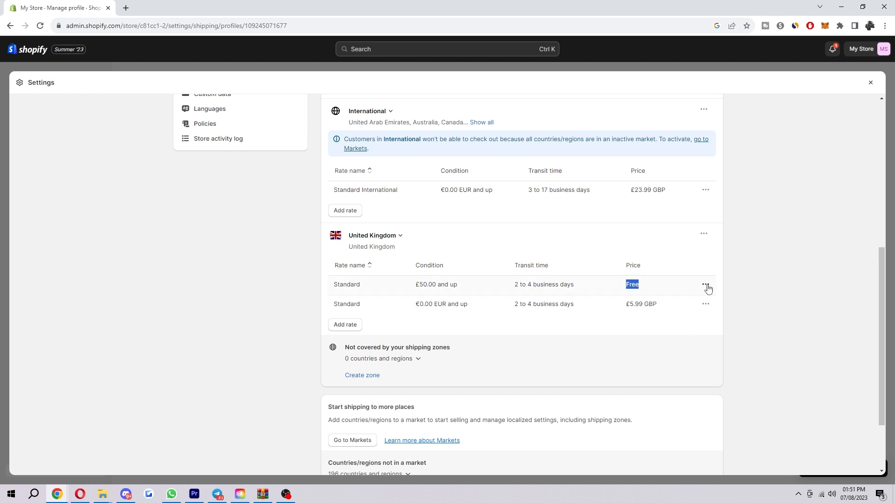
click(706, 286)
click(692, 305)
click(419, 200)
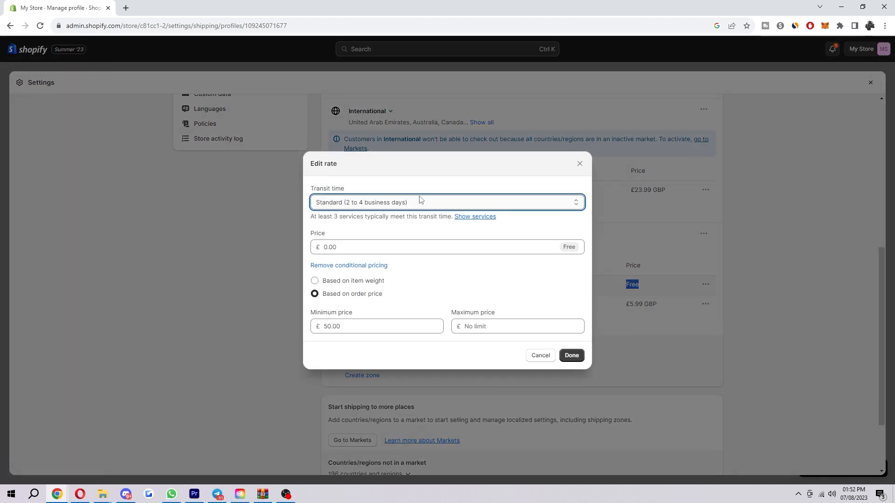
click(419, 201)
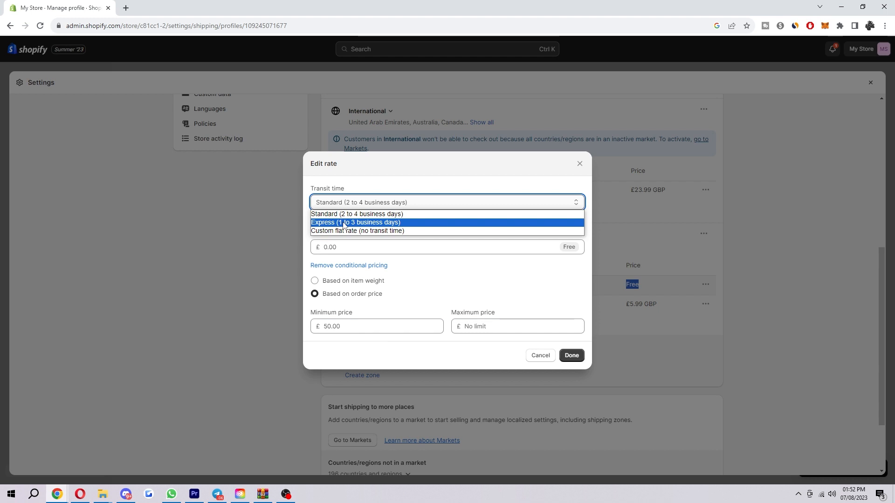
key(Up)
key(Return)
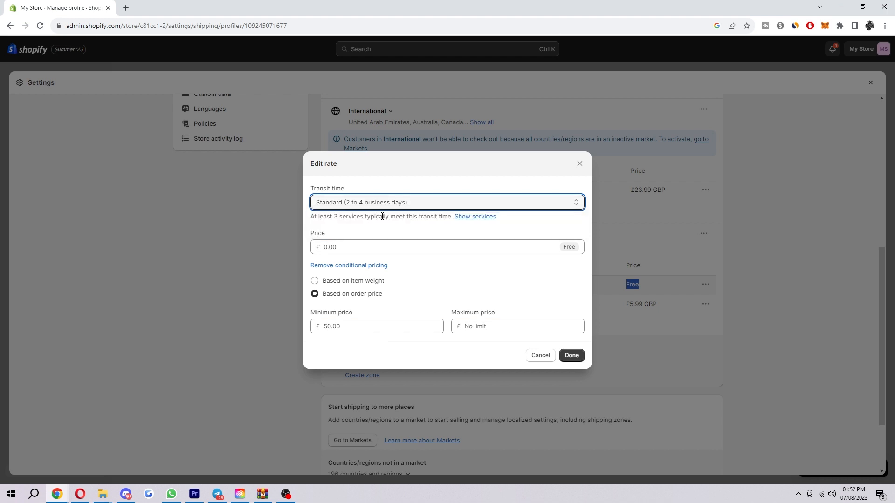
Set the standard rate's price to £10.00
click(354, 246)
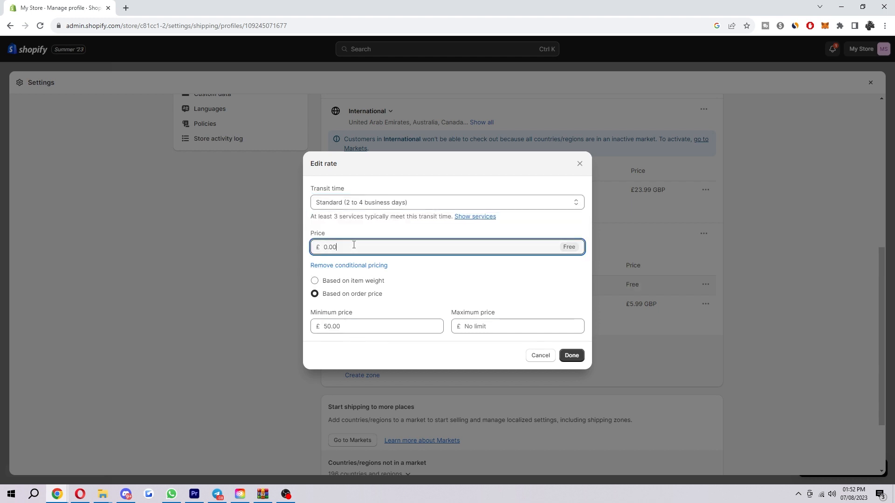
key(BackSpace)
key(BackSpace)
key(BackSpace)
key(BackSpace)
text(10)
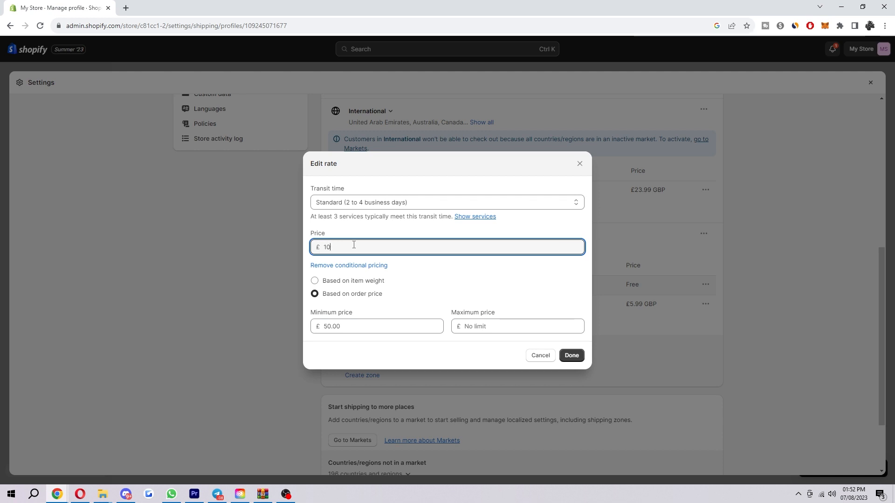
click(492, 281)
click(466, 293)
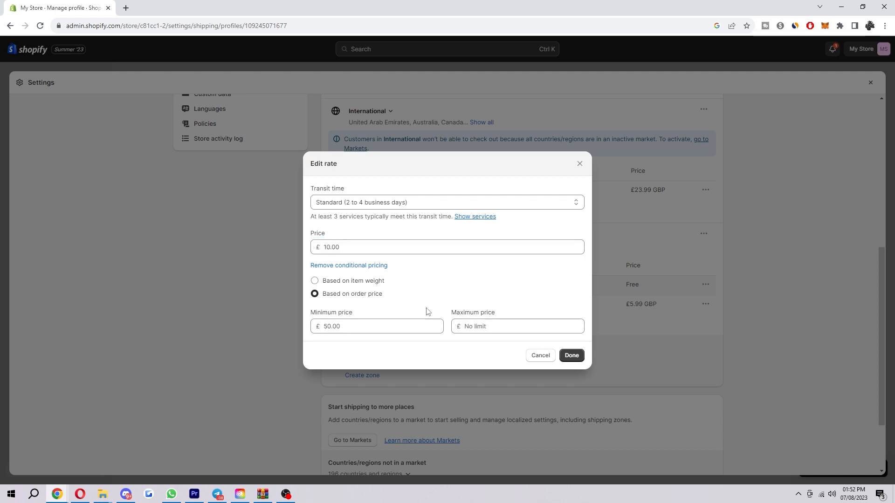
click(344, 247)
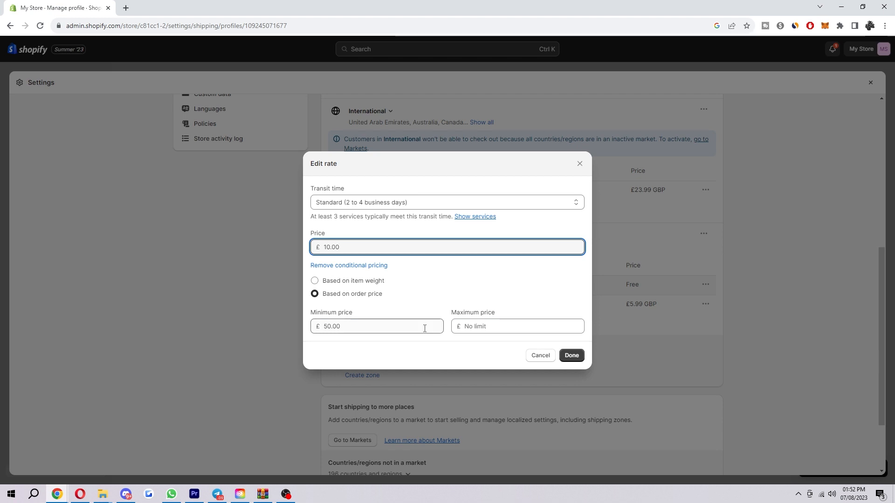
Try basing the standard rate's conditional pricing on item weight and reset its minimum weight
click(364, 283)
drag(386, 328, 282, 326)
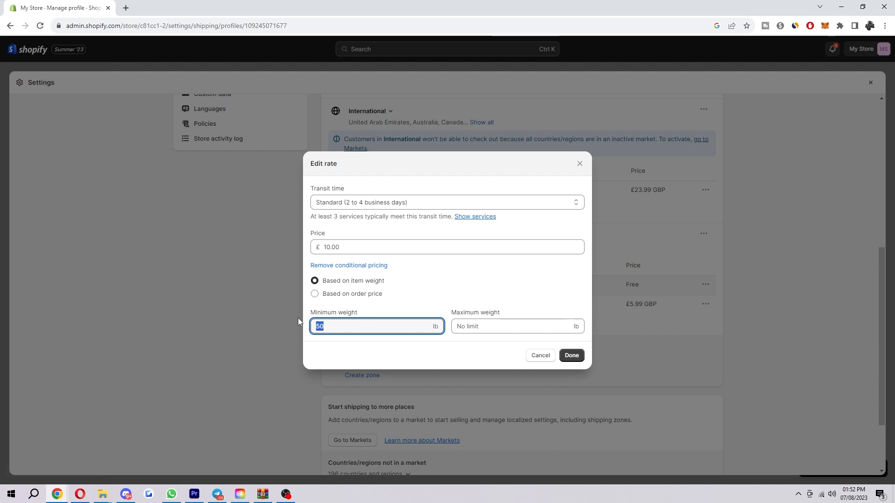
click(349, 265)
drag(350, 277, 285, 276)
click(361, 296)
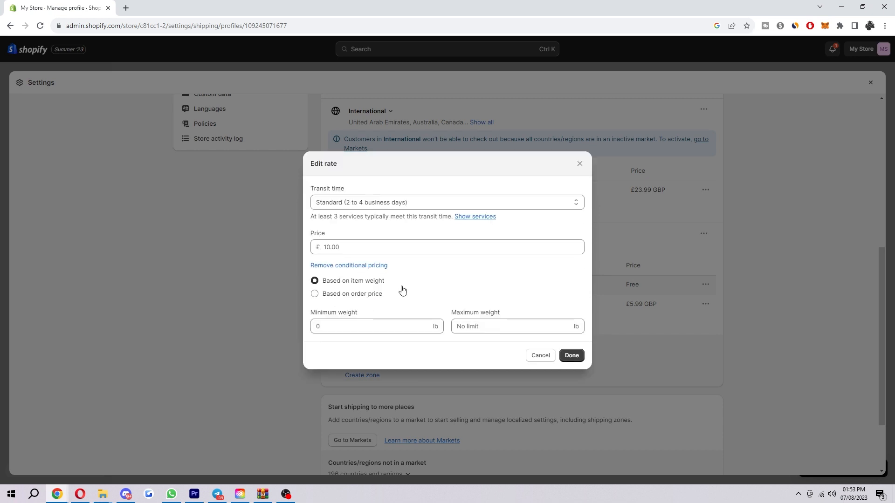
Remove and re-add the standard rate's conditional pricing based on order price with a £0.00 minimum, and apply the rate changes
click(382, 267)
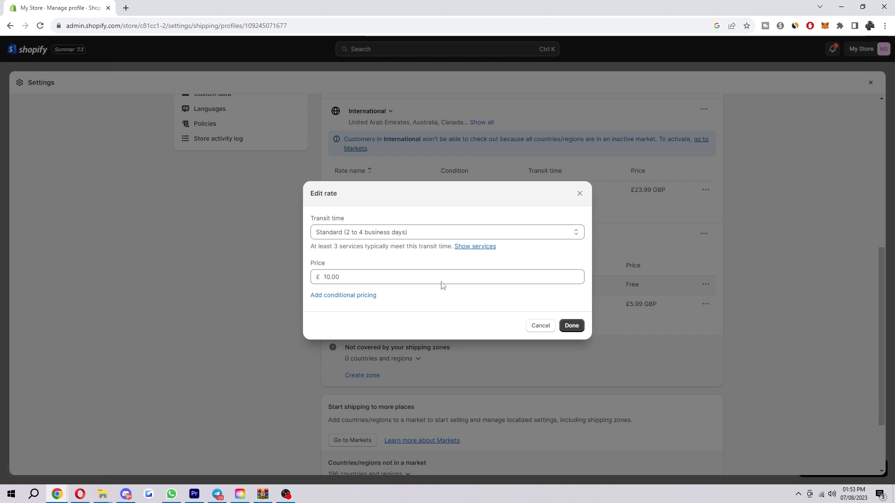
click(372, 296)
click(375, 294)
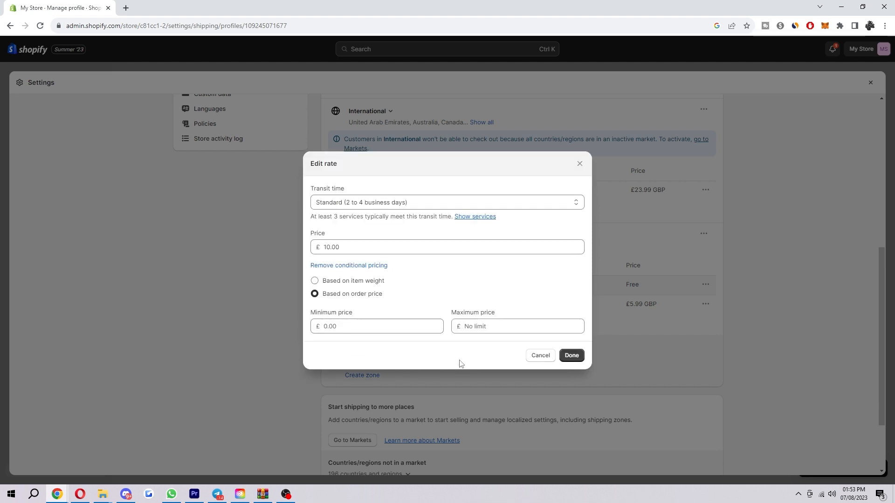
click(571, 356)
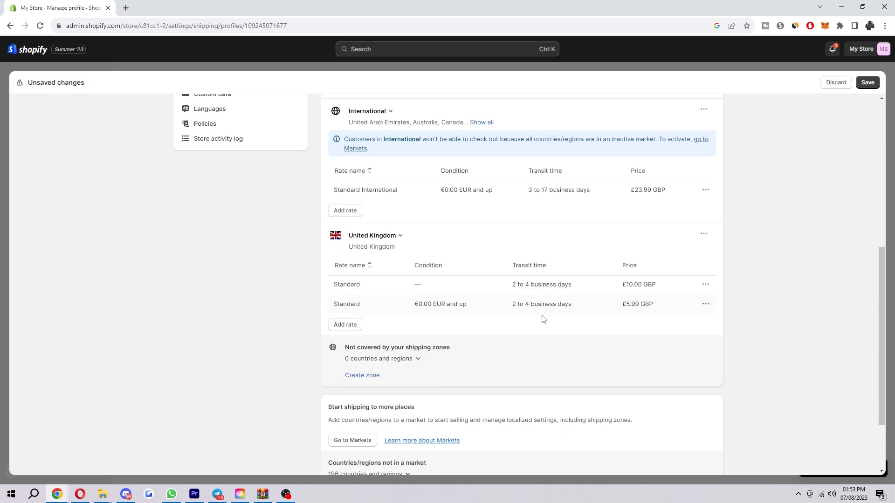
Start a new United Kingdom rate with Express (1 to 3 business days) transit time and a price of £20.00
click(344, 325)
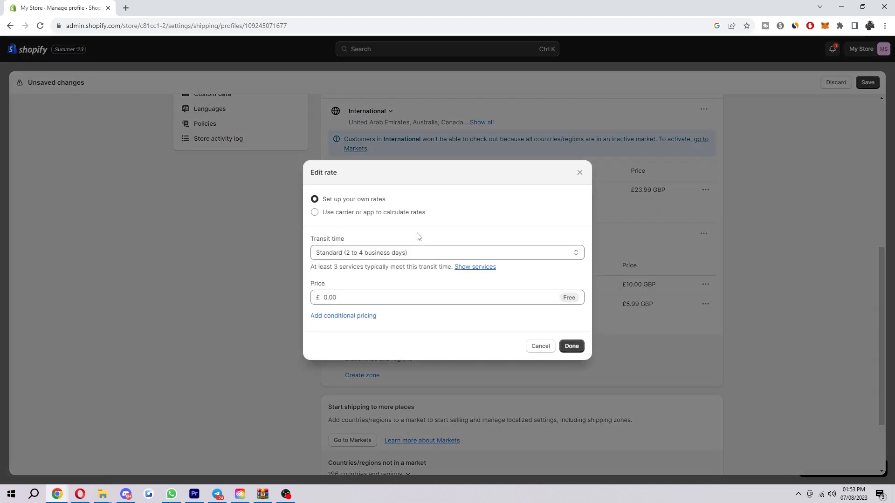
click(428, 250)
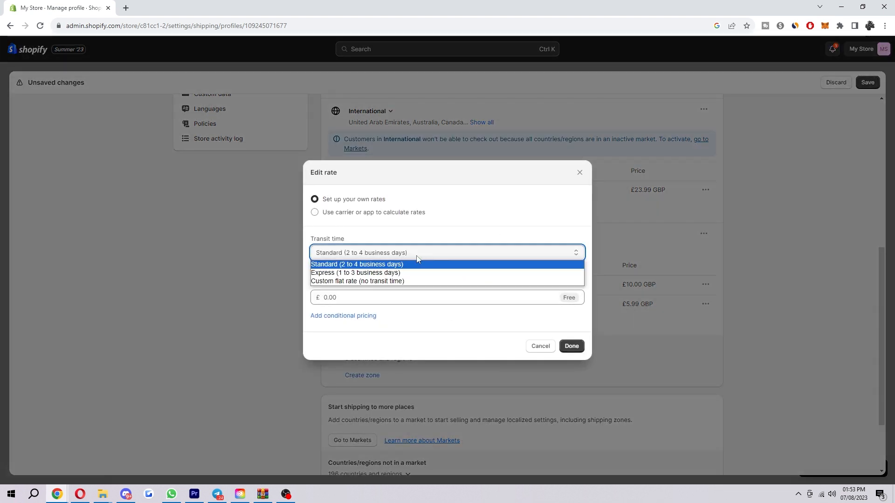
click(448, 272)
drag(476, 296, 308, 304)
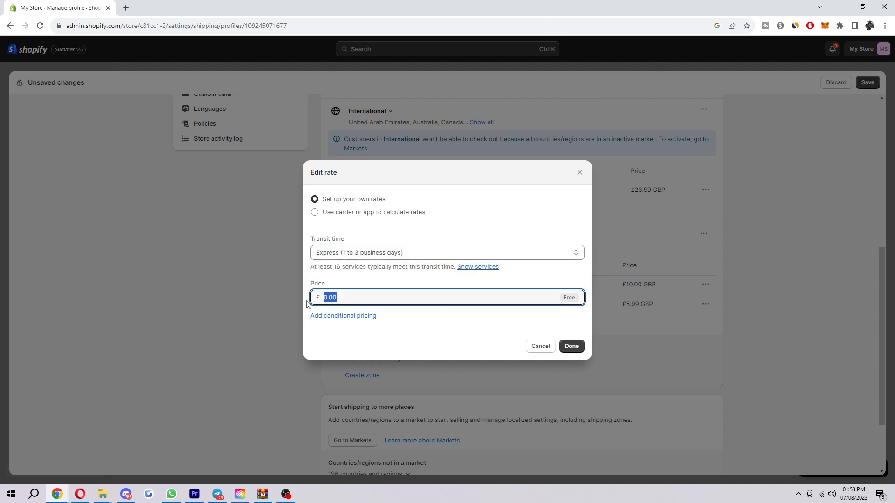
text(20)
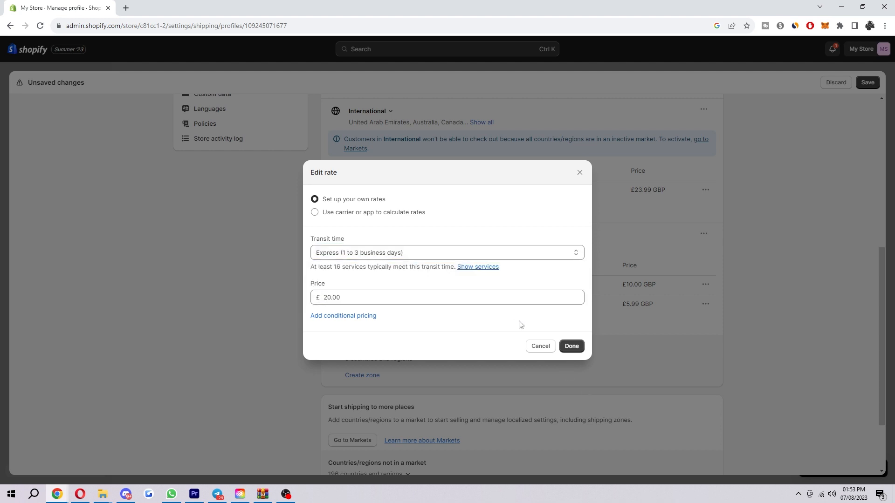
Add conditional pricing based on order price with a £50.00 minimum to the Express rate and finish the rate
click(358, 316)
text(50)
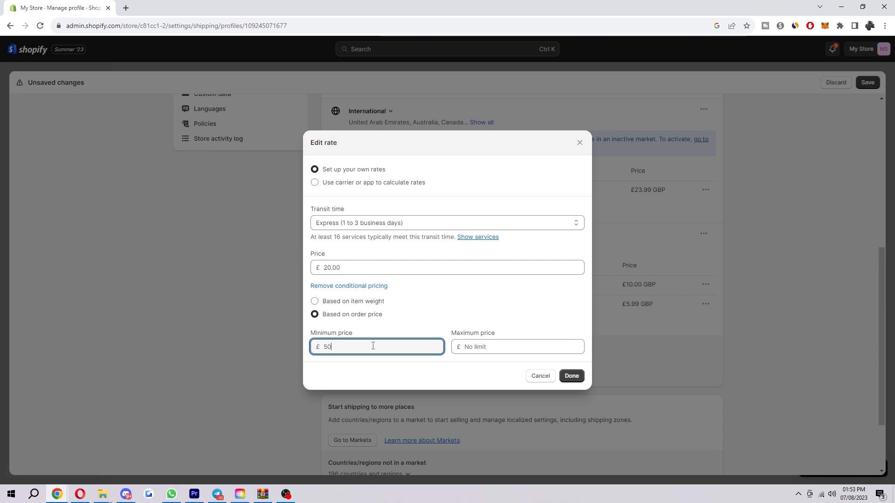
click(572, 373)
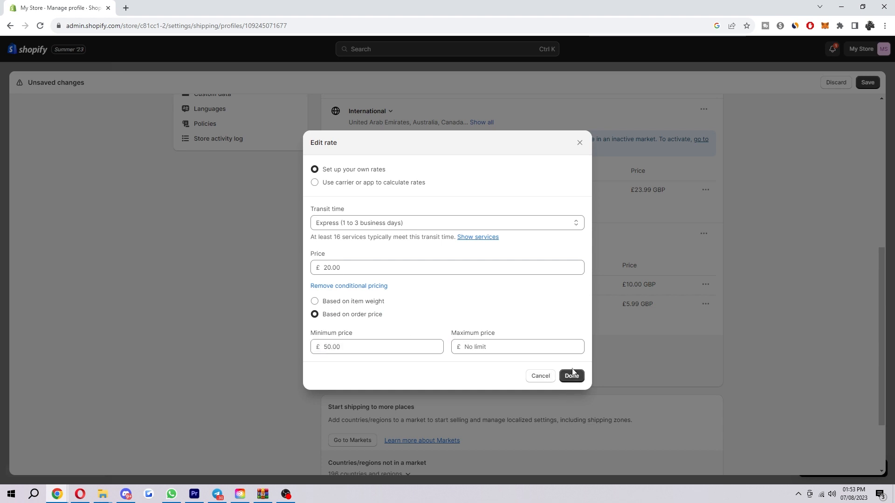
drag(330, 279, 658, 289)
click(744, 300)
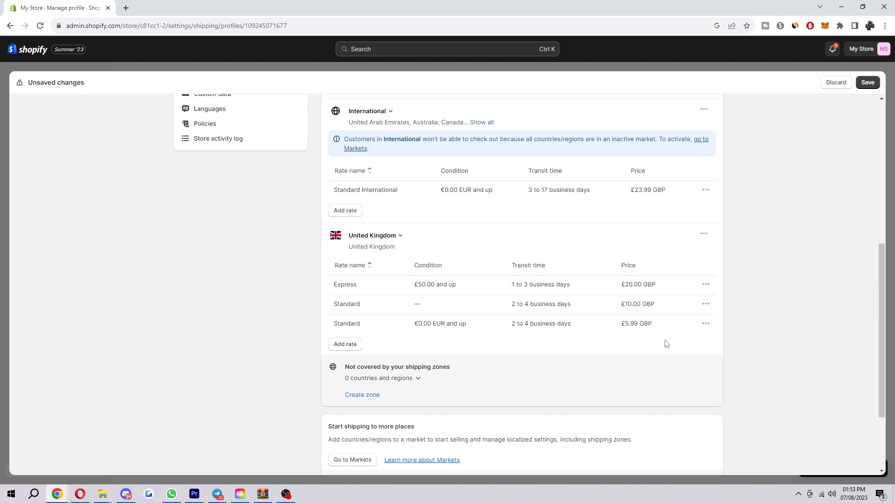
scroll(661, 345, down, 2)
scroll(442, 326, up, 3)
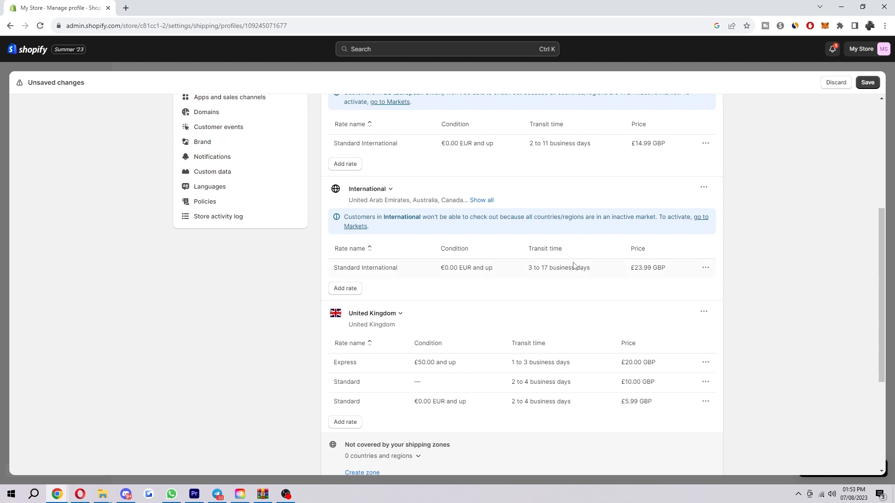
Save the general shipping profile with the edited and added United Kingdom rates
drag(625, 273, 661, 268)
scroll(673, 341, up, 3)
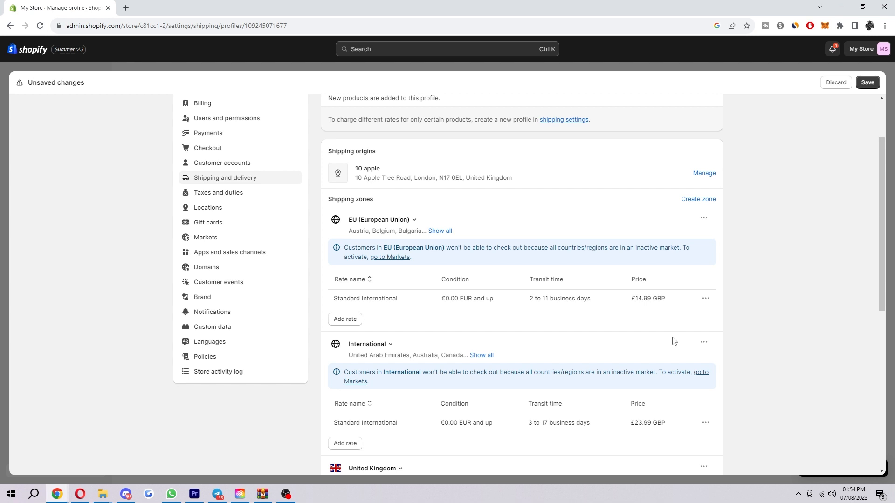
scroll(673, 342, up, 2)
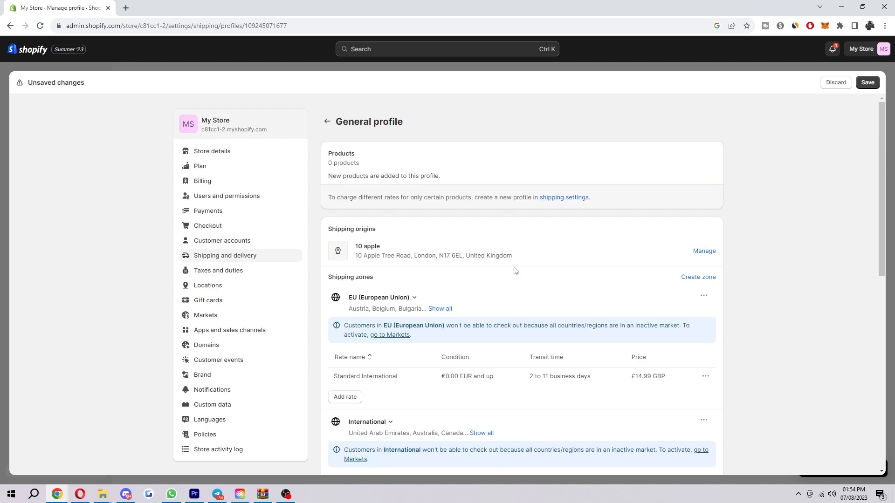
scroll(515, 271, down, 5)
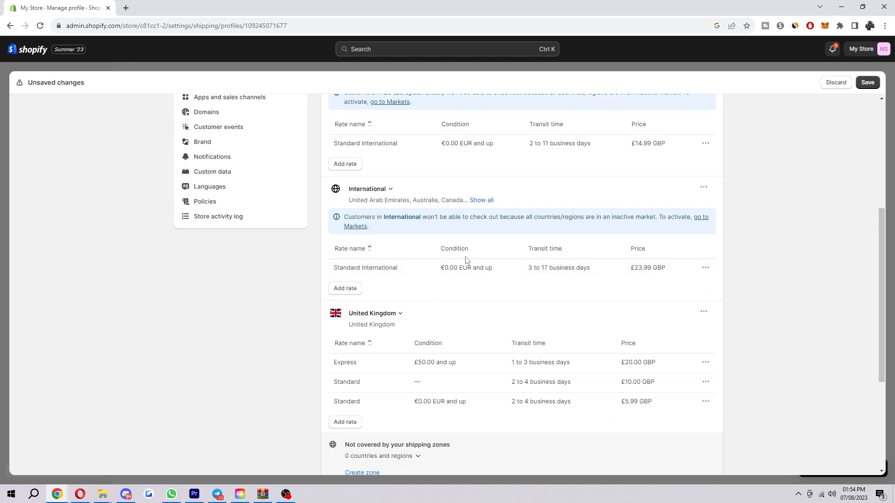
scroll(544, 200, down, 3)
scroll(731, 218, up, 4)
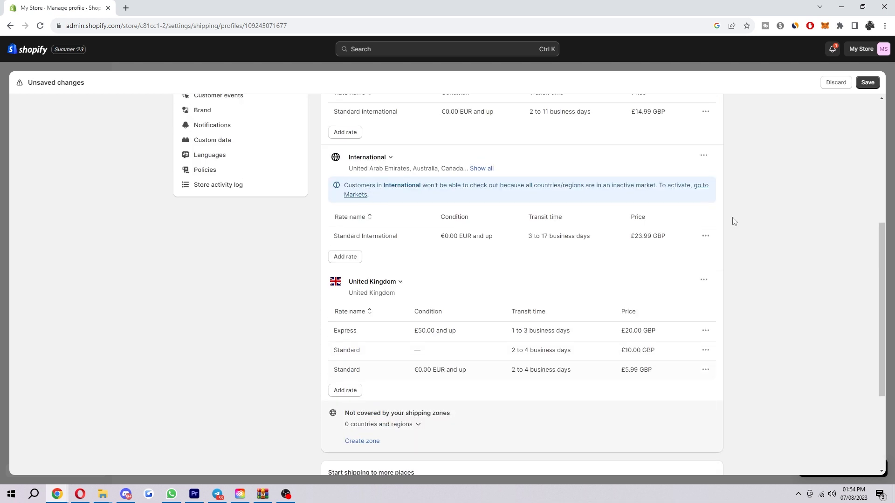
click(865, 84)
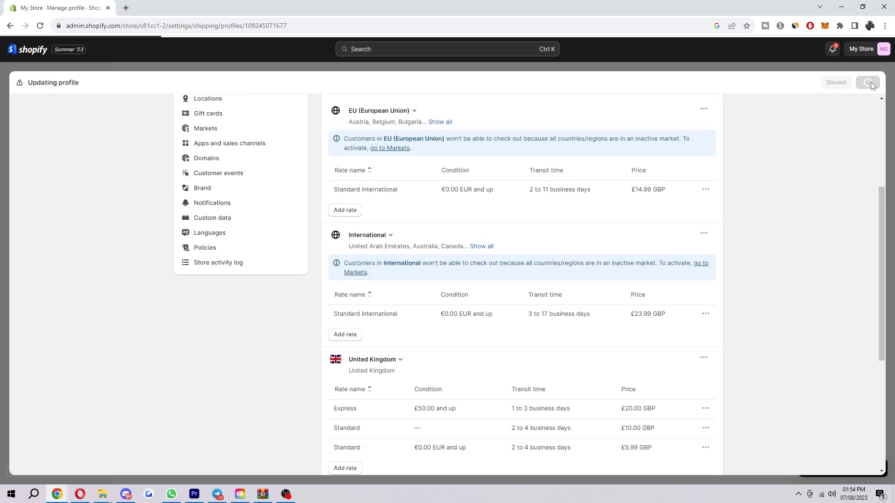
drag(417, 467, 468, 466)
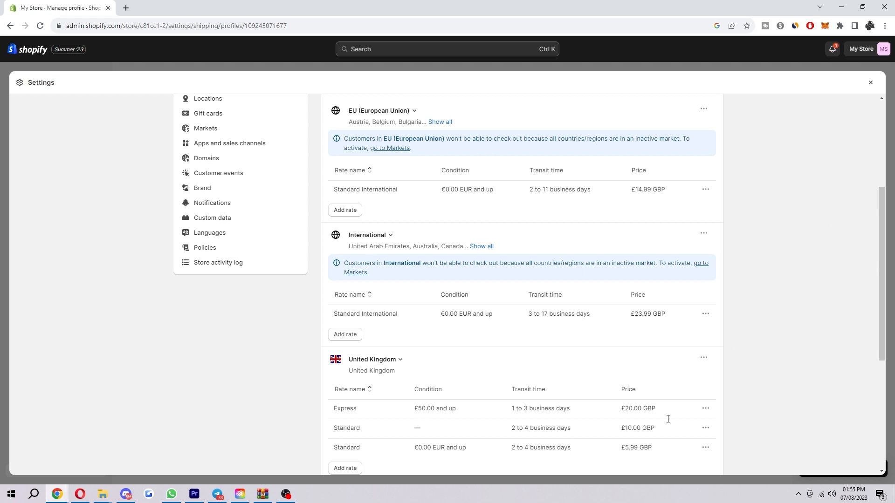
scroll(393, 344, down, 3)
drag(328, 246, 763, 327)
click(763, 326)
scroll(727, 337, up, 5)
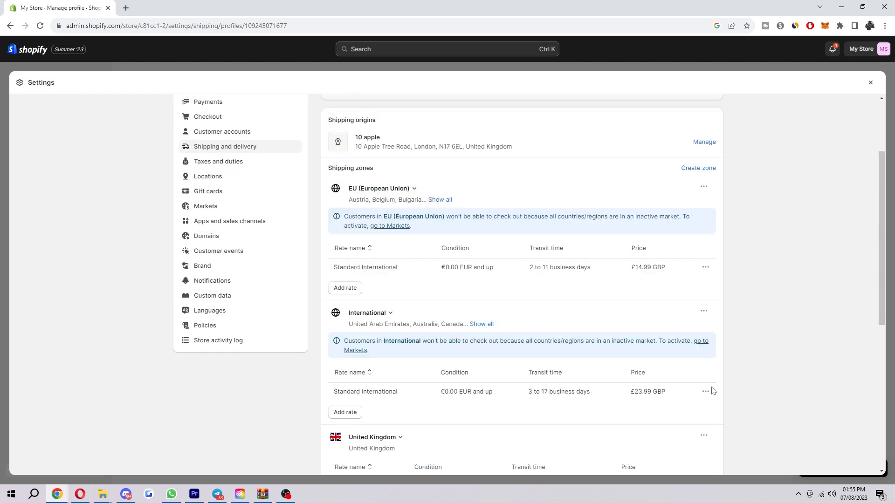